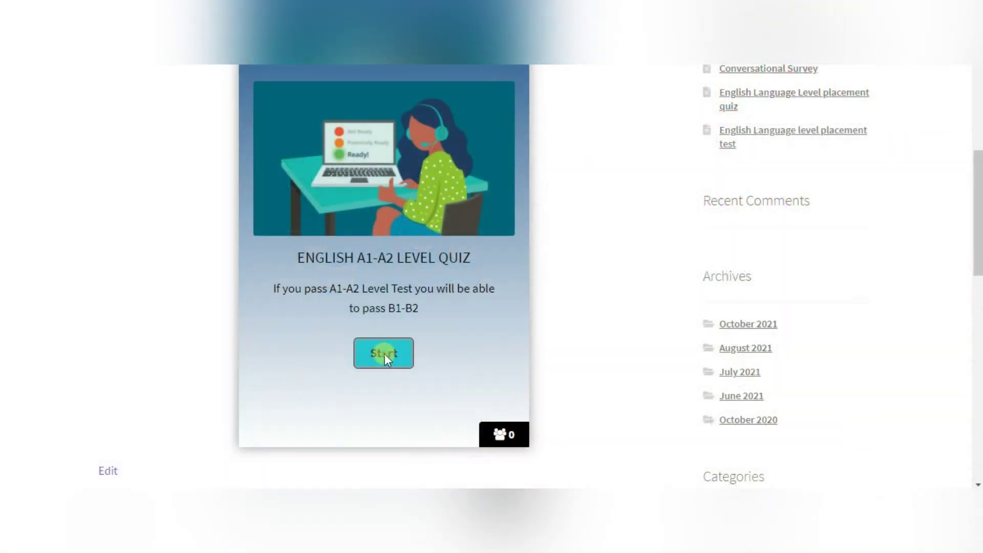
Start the A1-A2 quiz and answer questions 1-3 with cousin, large and headouch
left_click(385, 354)
left_click(347, 285)
left_click(447, 404)
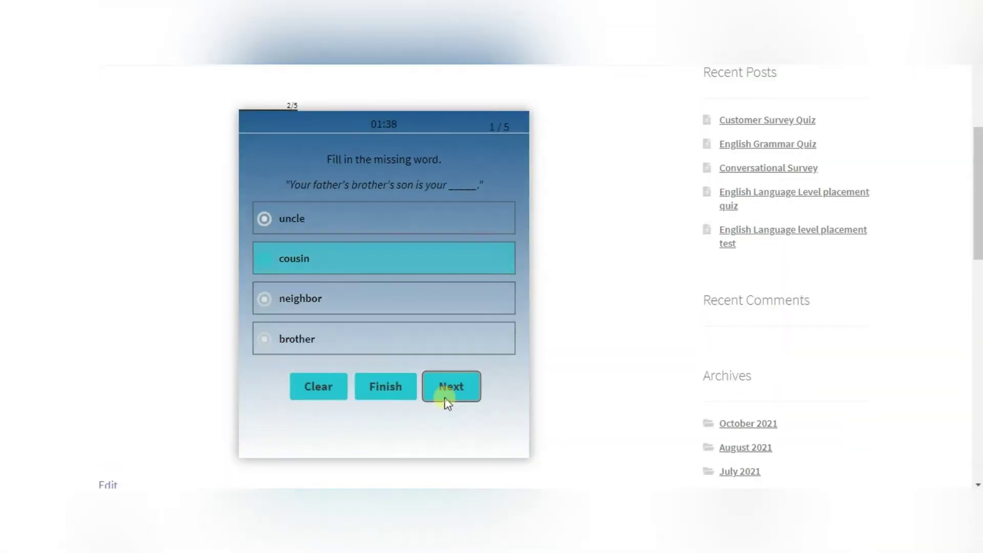
left_click(304, 314)
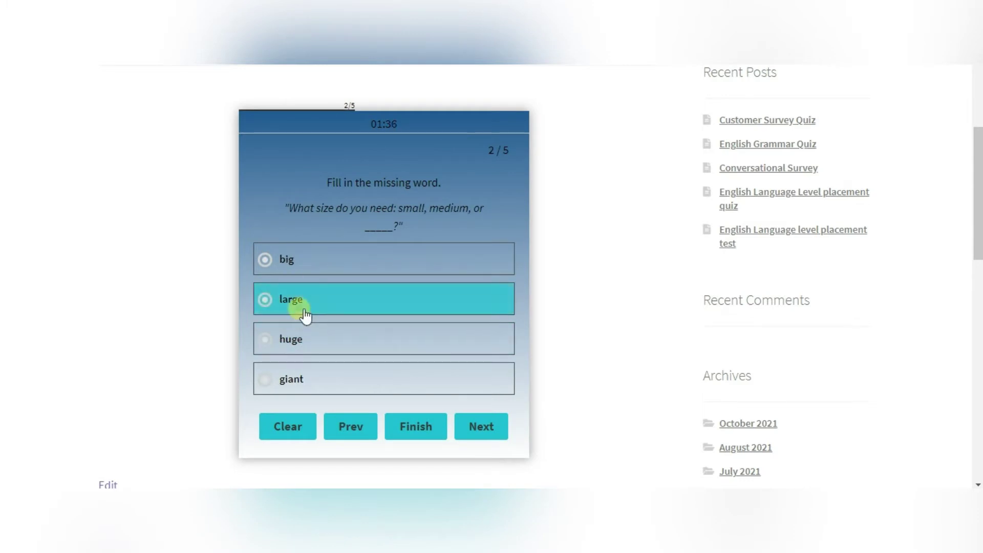
left_click(480, 423)
left_click(295, 323)
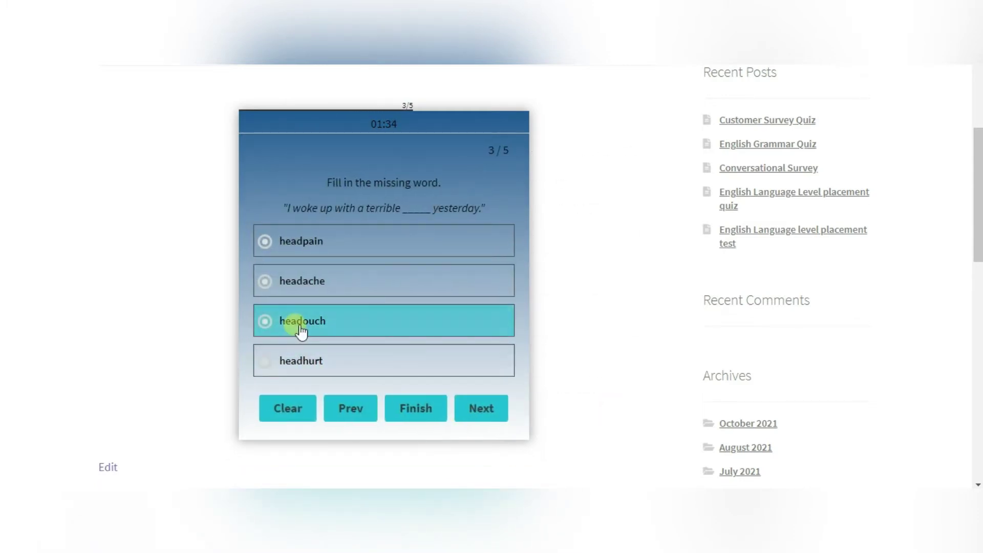
left_click(463, 405)
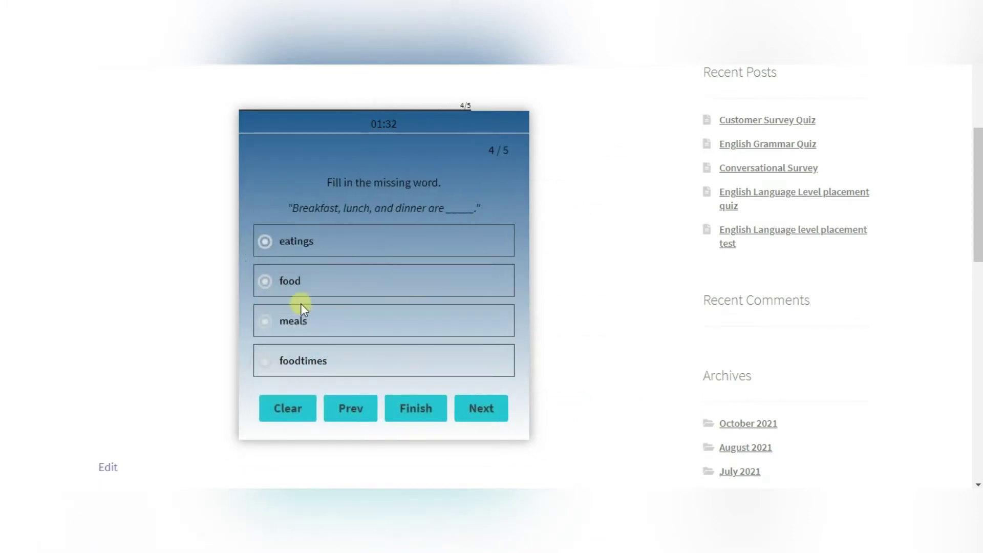
Answer questions 4-5 with food and highest, submit for a 3/5 score, and load the next quiz
left_click(292, 281)
left_click(486, 413)
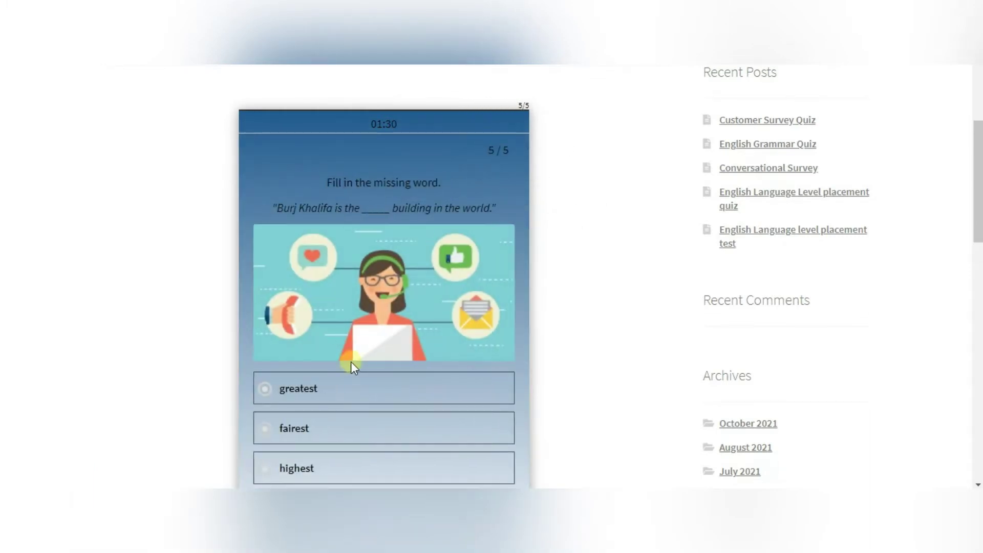
scroll(333, 332, "down", 3)
left_click(313, 283)
left_click(314, 341)
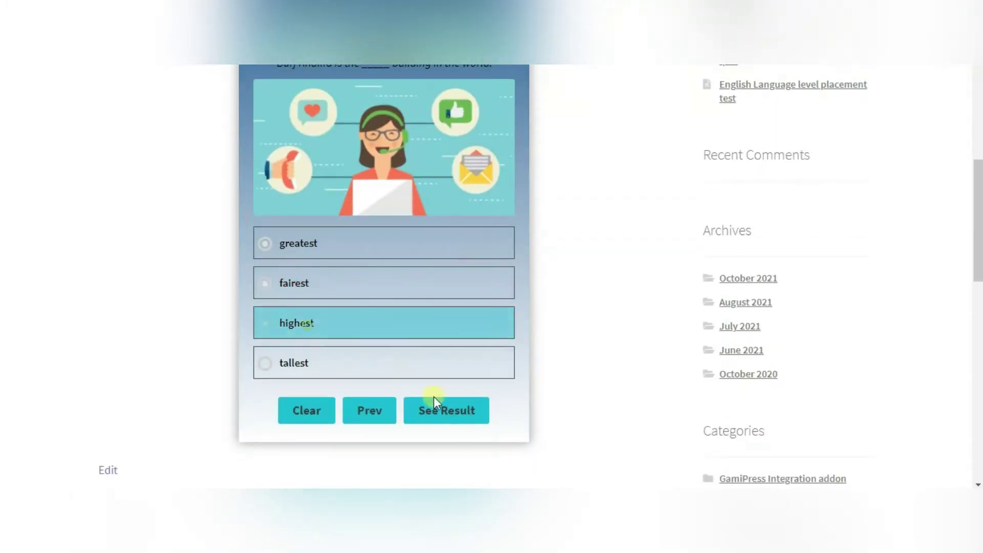
left_click(443, 407)
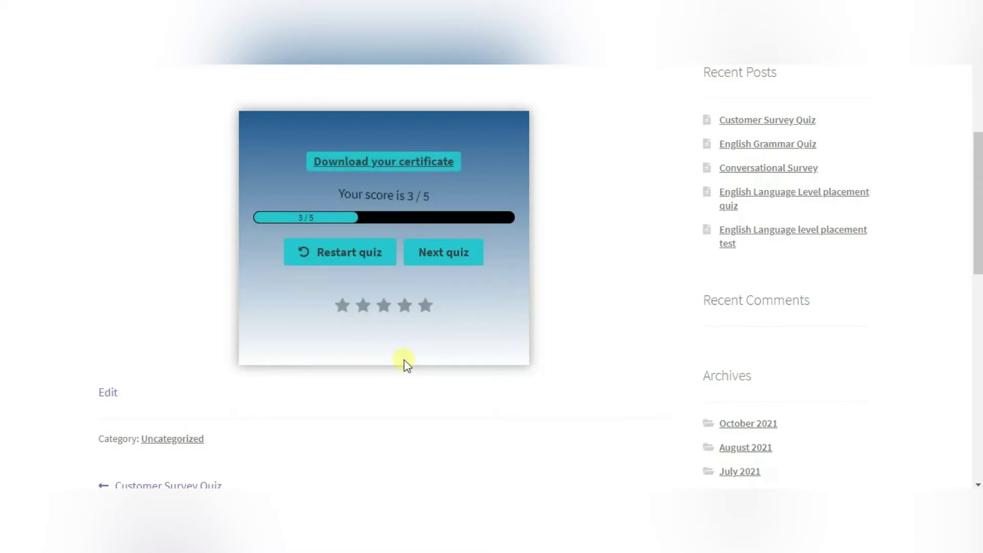
left_click(439, 264)
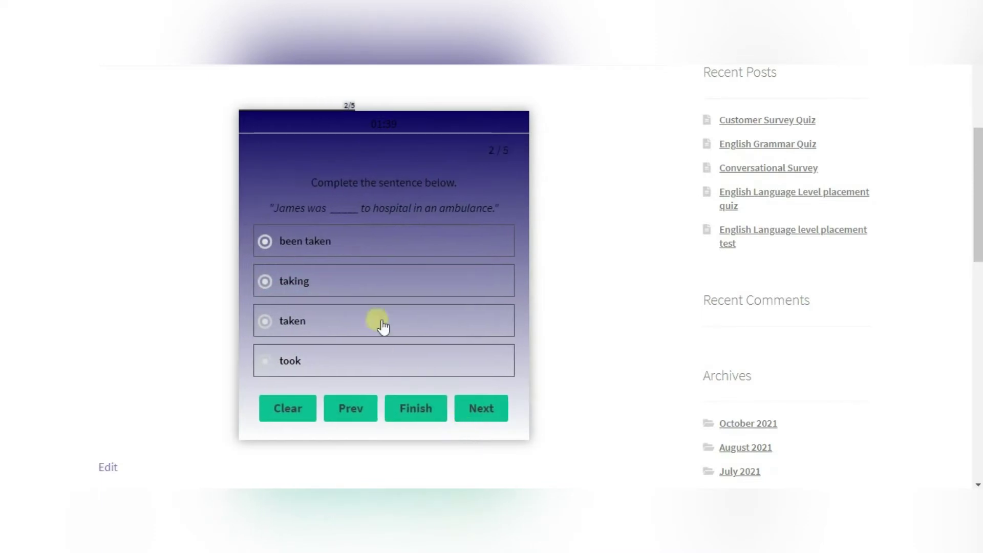
Answer the B1-B2 quiz with been taken, had, am used to living and could, then load the next quiz
left_click(336, 247)
left_click(473, 424)
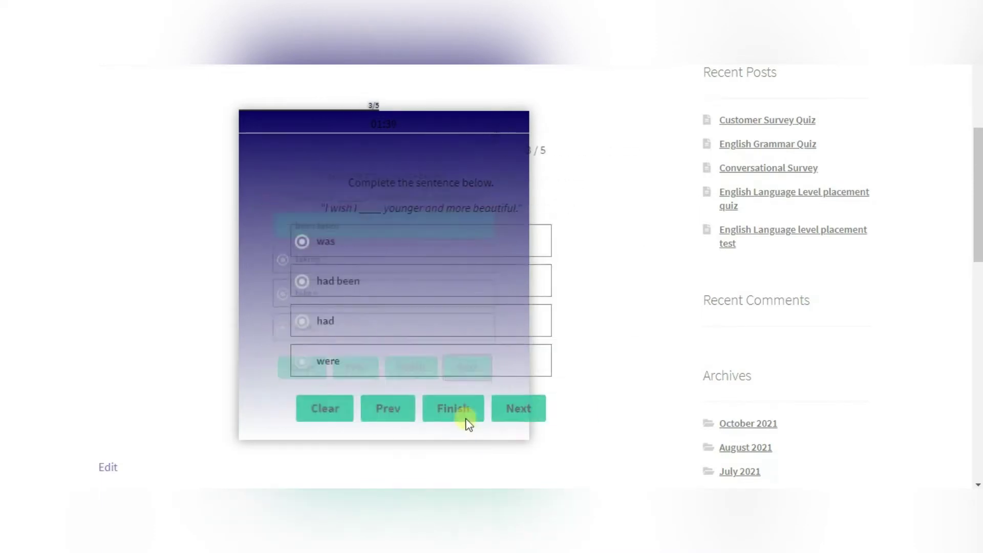
left_click(336, 327)
left_click(483, 410)
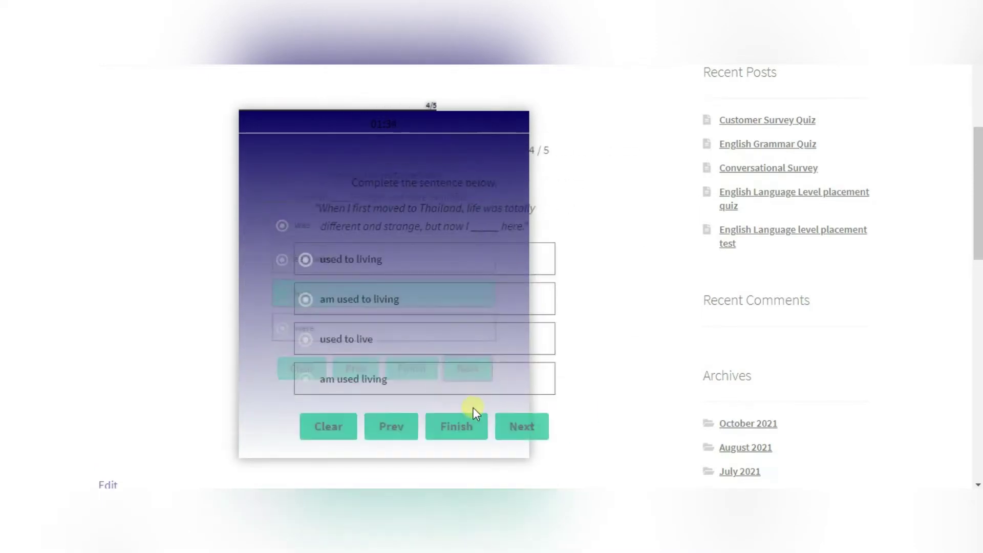
left_click(329, 300)
left_click(495, 430)
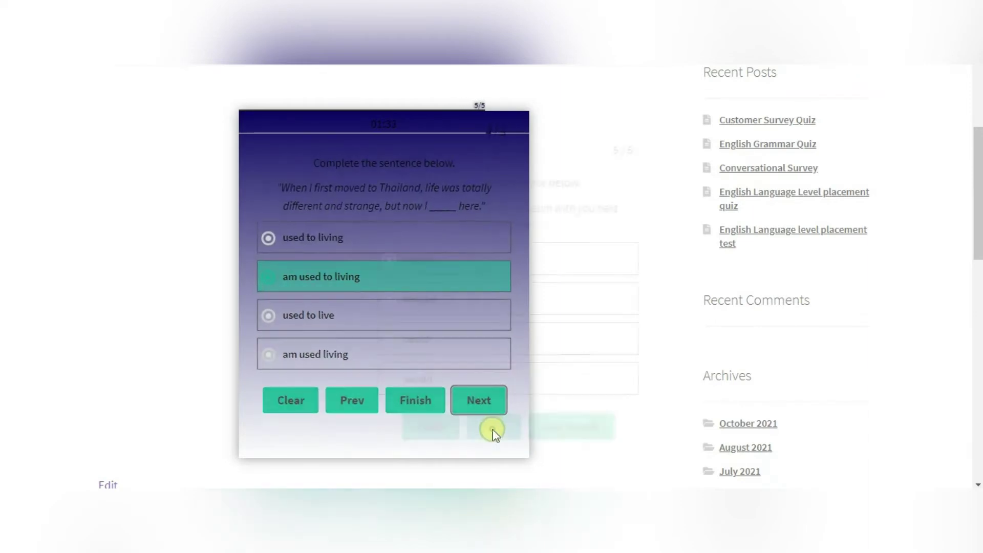
left_click(339, 342)
left_click(453, 425)
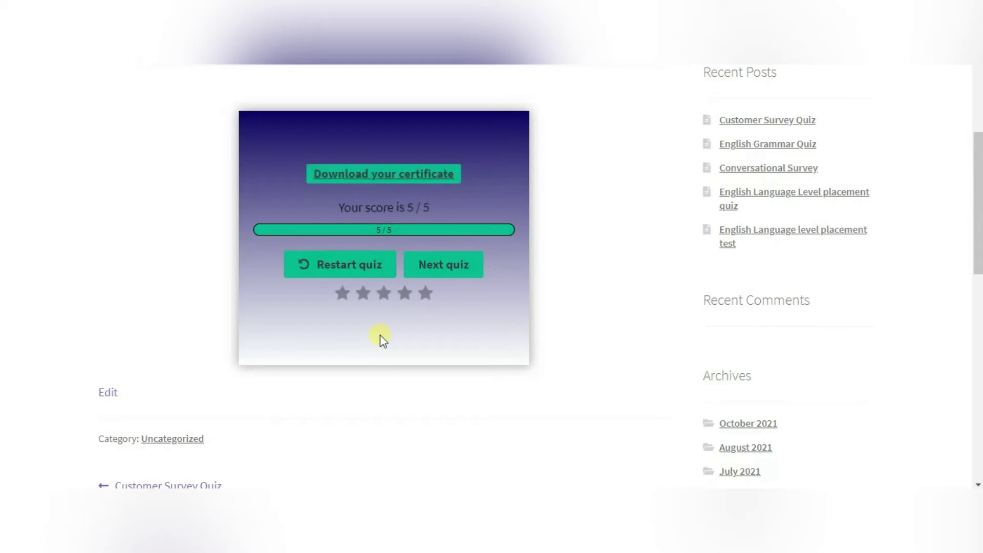
left_click(441, 270)
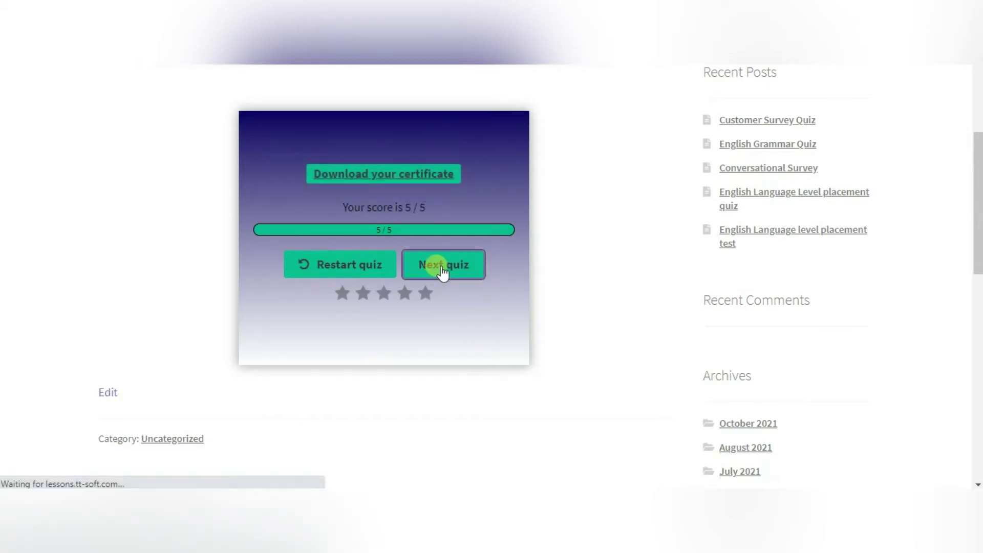
Start the C1-C2 quiz and answer the first two questions with I am and speak
left_click(388, 363)
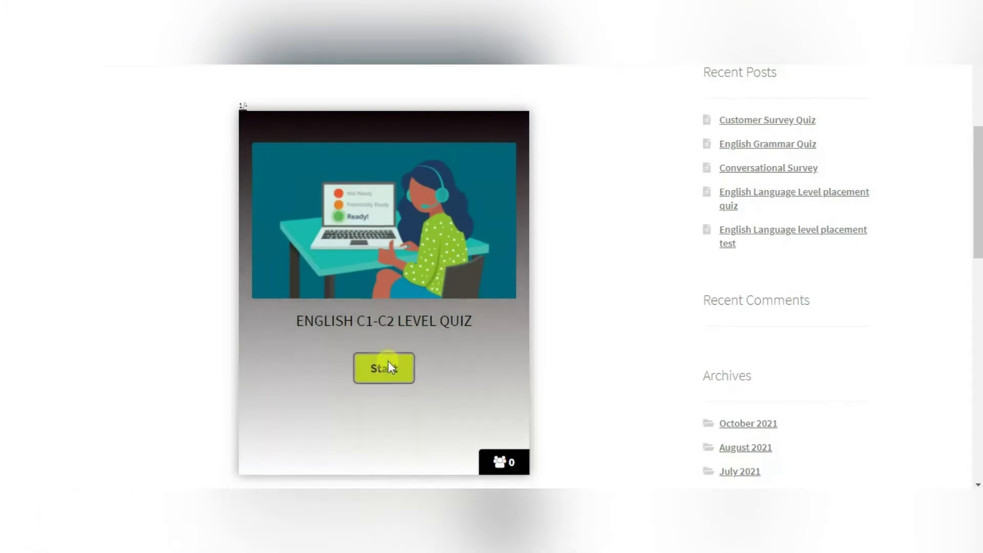
left_click(318, 345)
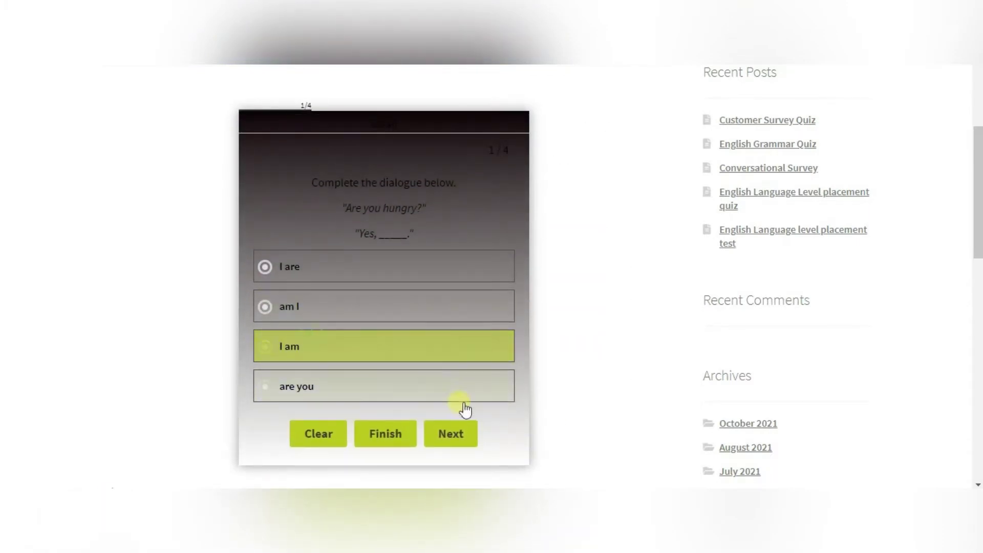
left_click(465, 430)
left_click(298, 287)
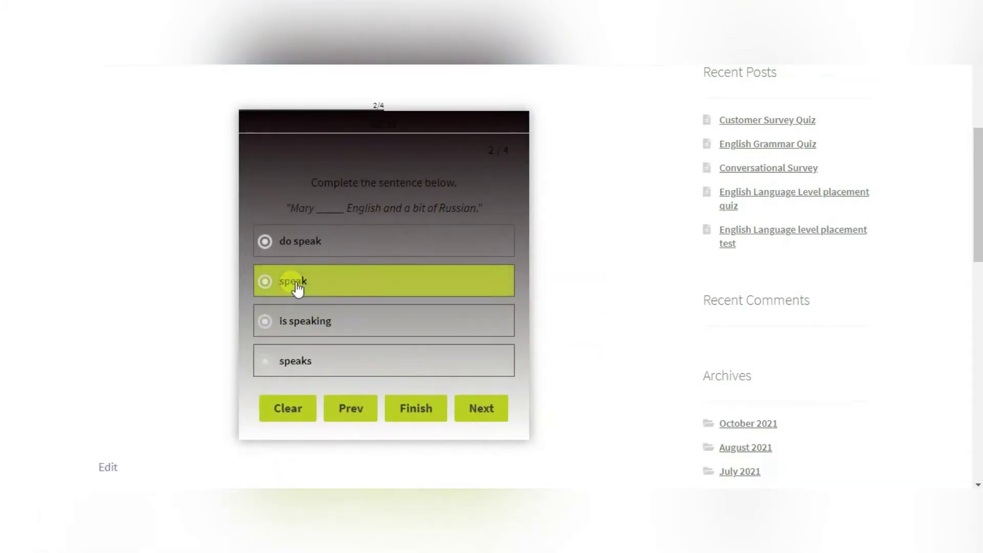
left_click(482, 408)
Answer with was having and Did you visit, submit for 4/4, and view the result details
left_click(332, 259)
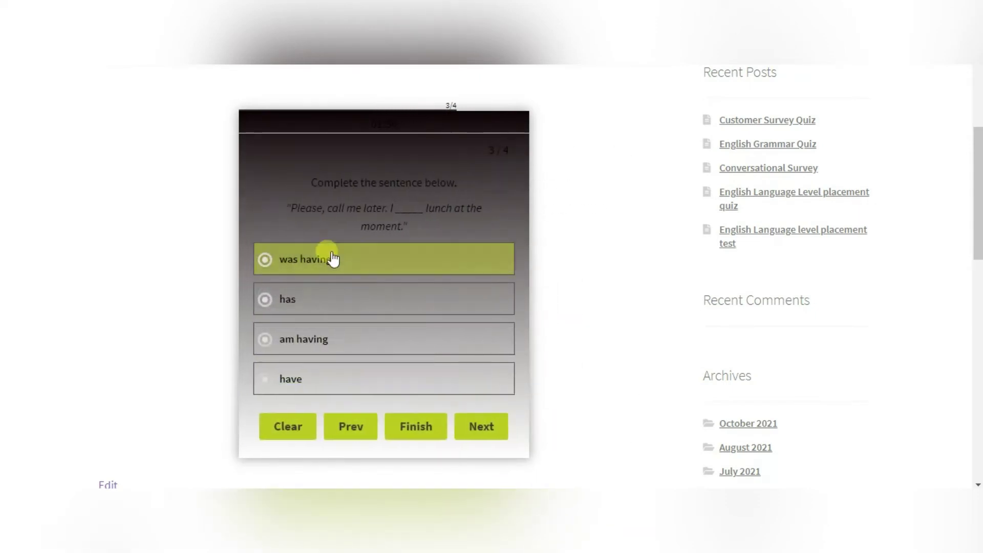
left_click(484, 432)
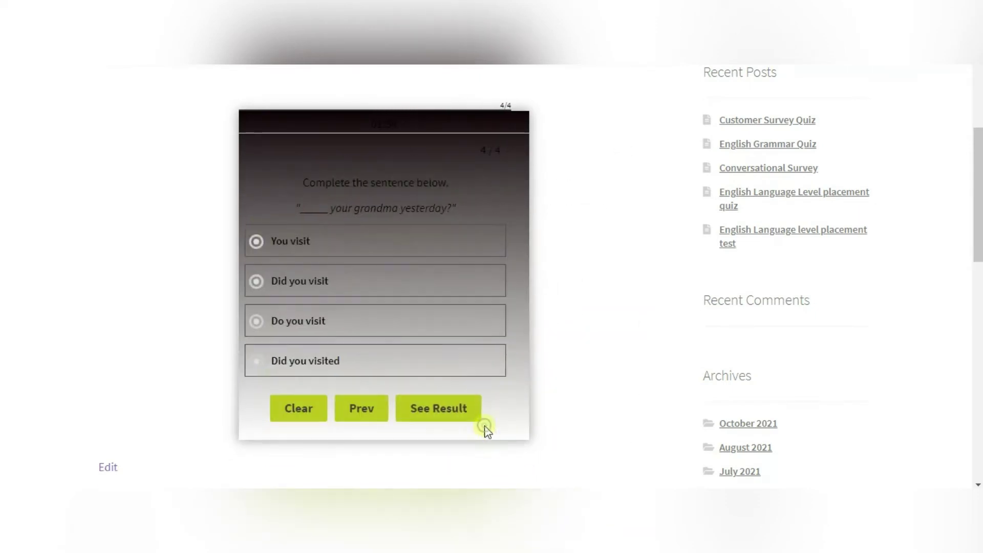
left_click(313, 285)
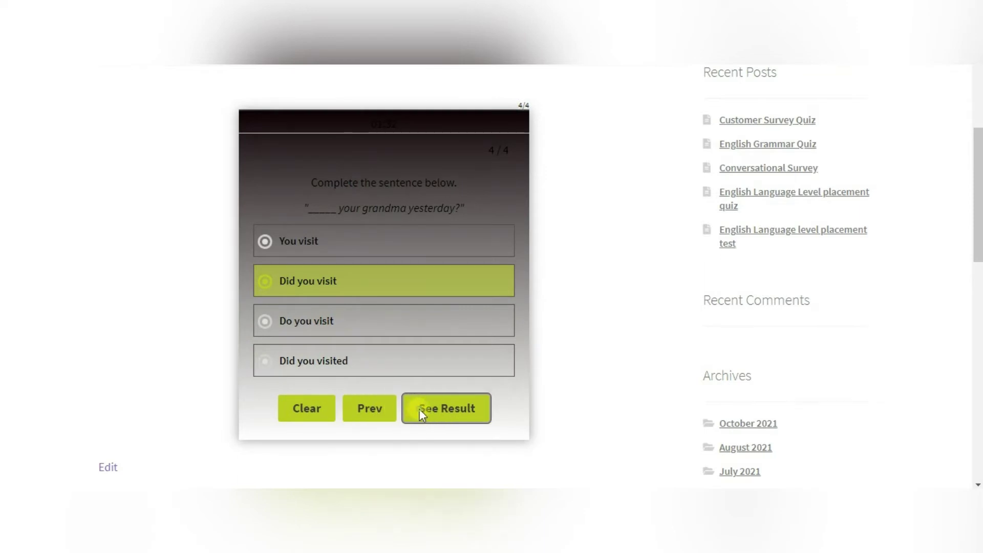
left_click(419, 409)
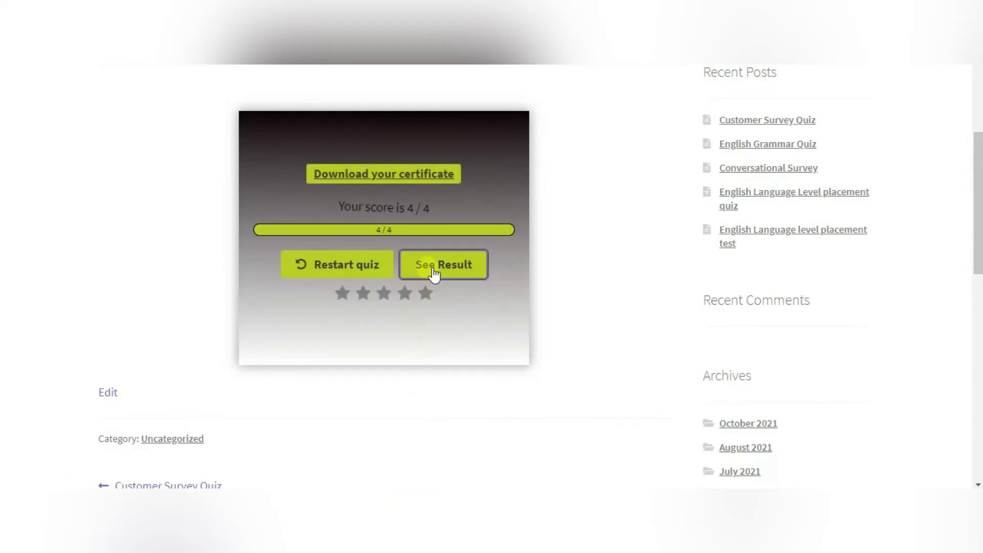
left_click(433, 272)
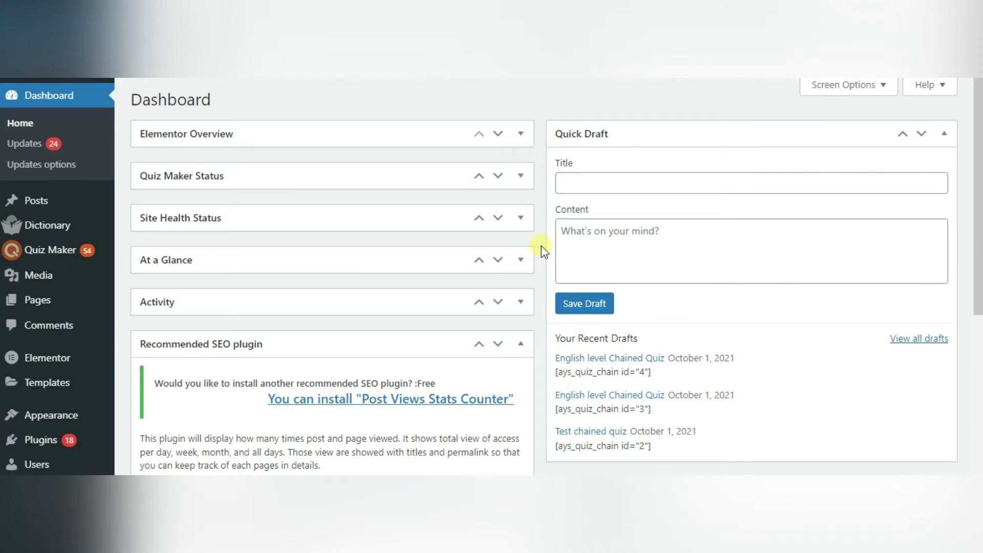
Open English level Chained Quiz for editing from Quiz Maker's Chained Quizzes list
mouse_move(45, 252)
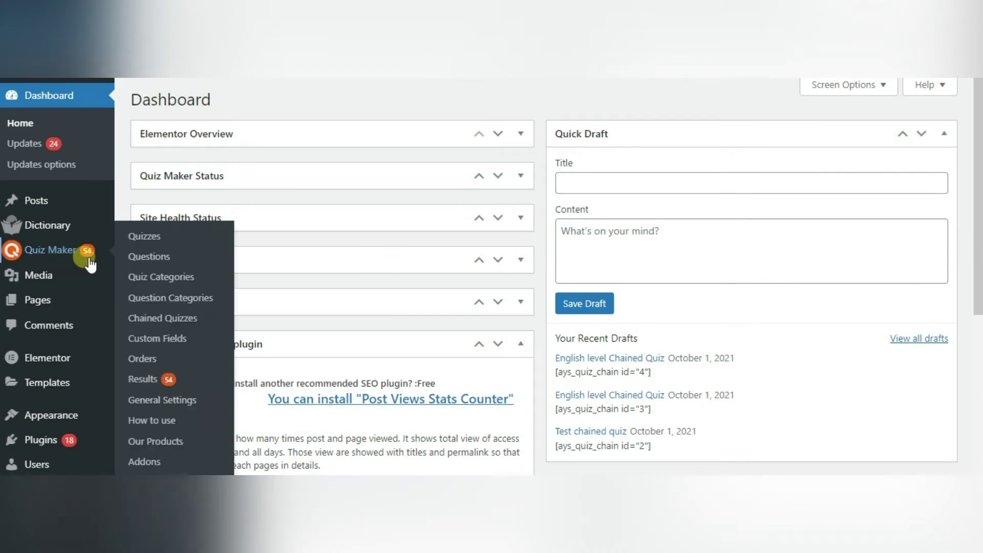
left_click(174, 318)
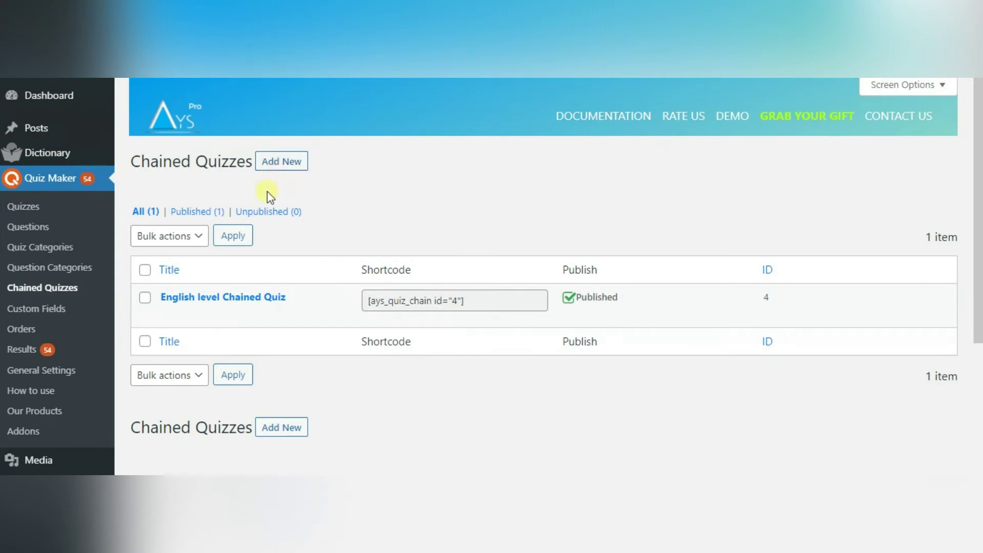
mouse_move(240, 304)
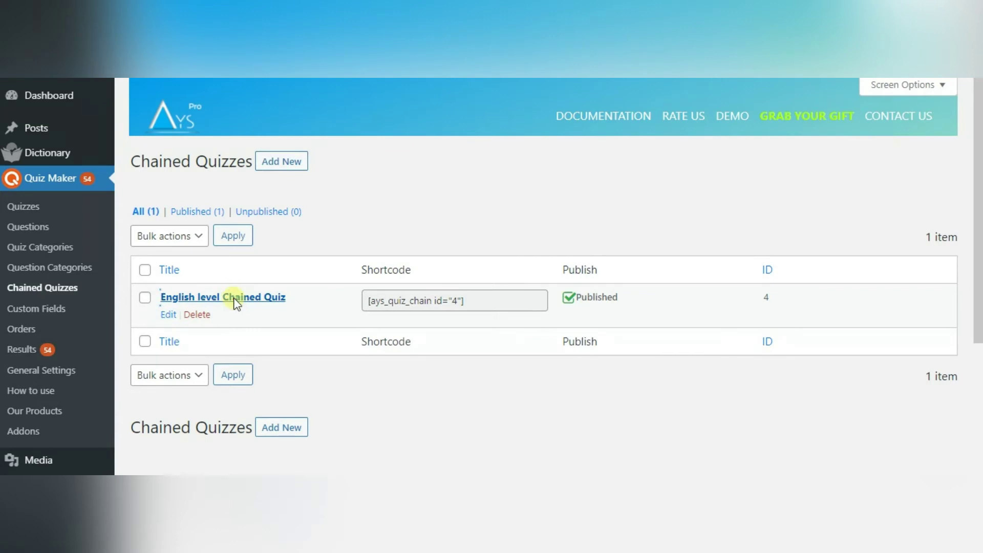
left_click(239, 301)
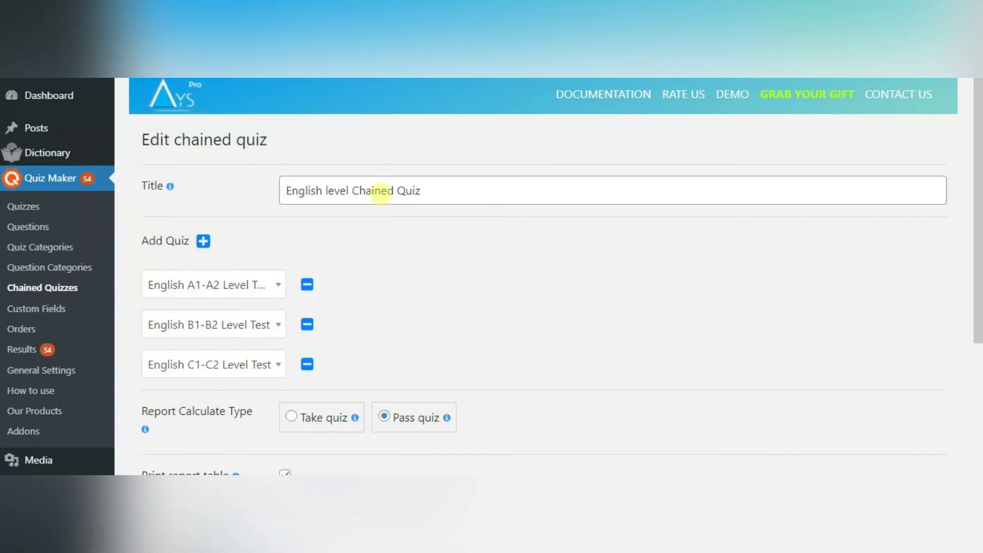
left_click_drag(463, 193, 274, 188)
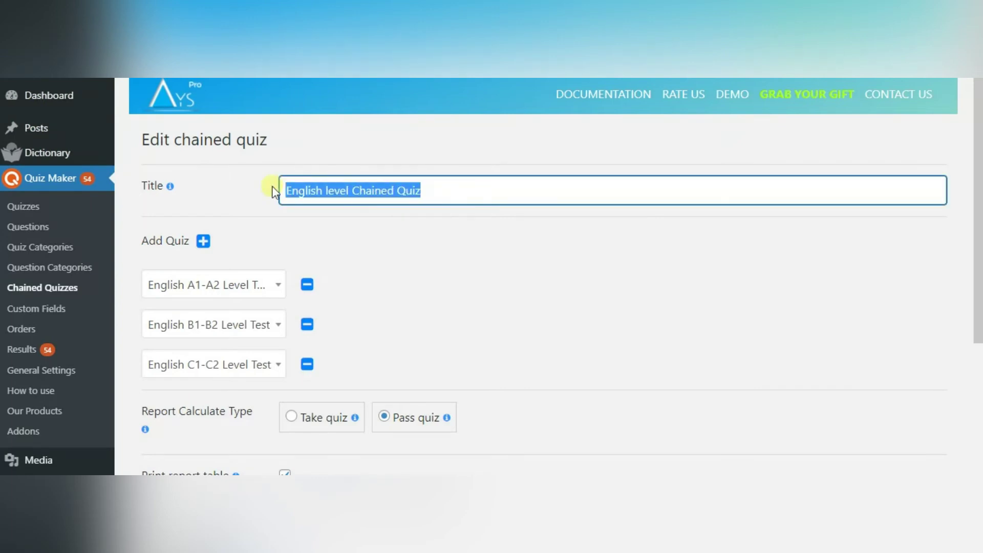
left_click(341, 242)
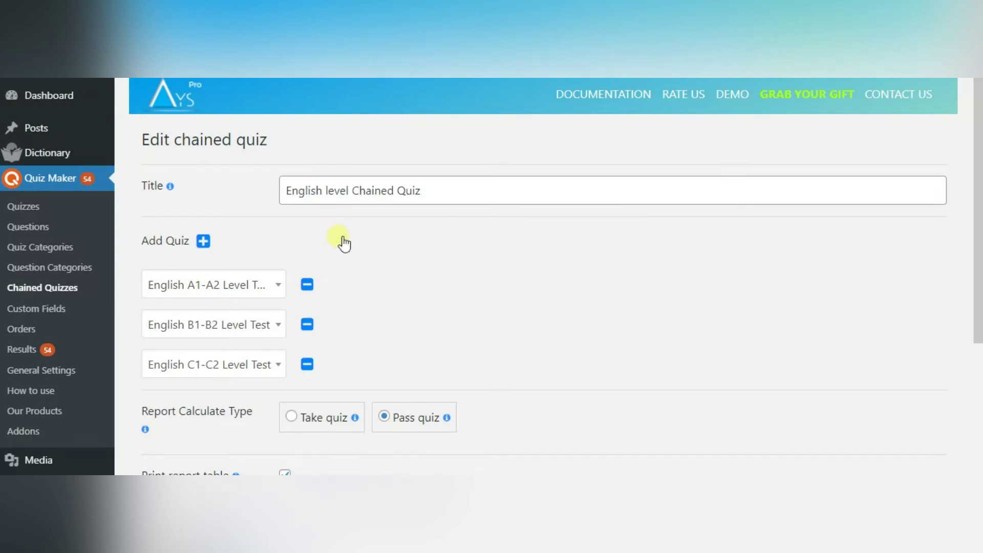
left_click(209, 243)
left_click(308, 404)
scroll(423, 272, "down", 3)
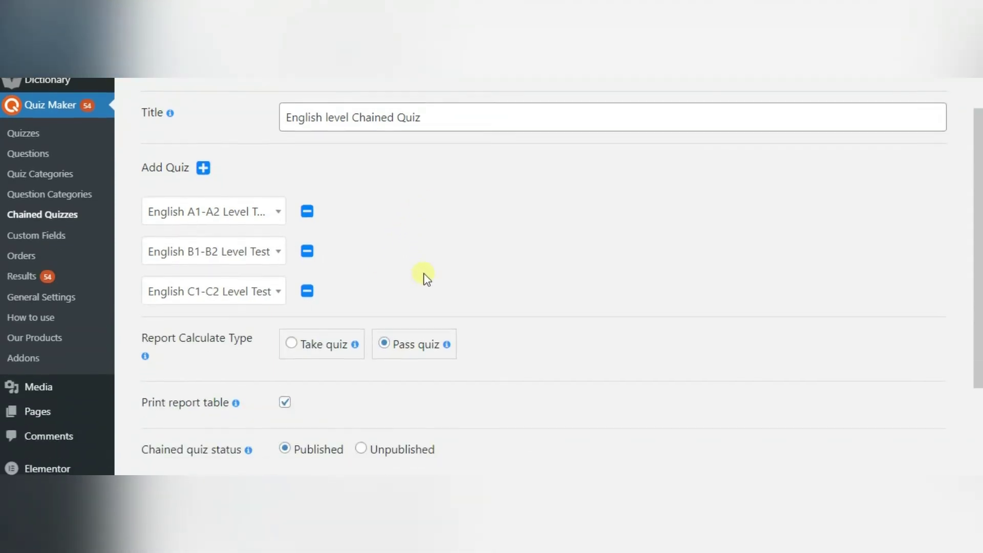
scroll(422, 279, "down", 3)
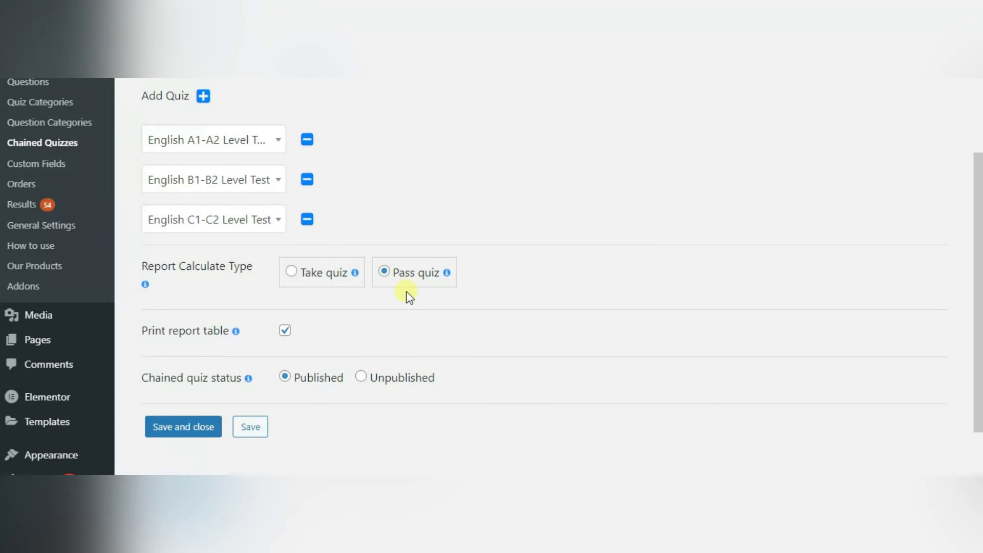
left_click(298, 276)
scroll(421, 333, "down", 2)
left_click(307, 316)
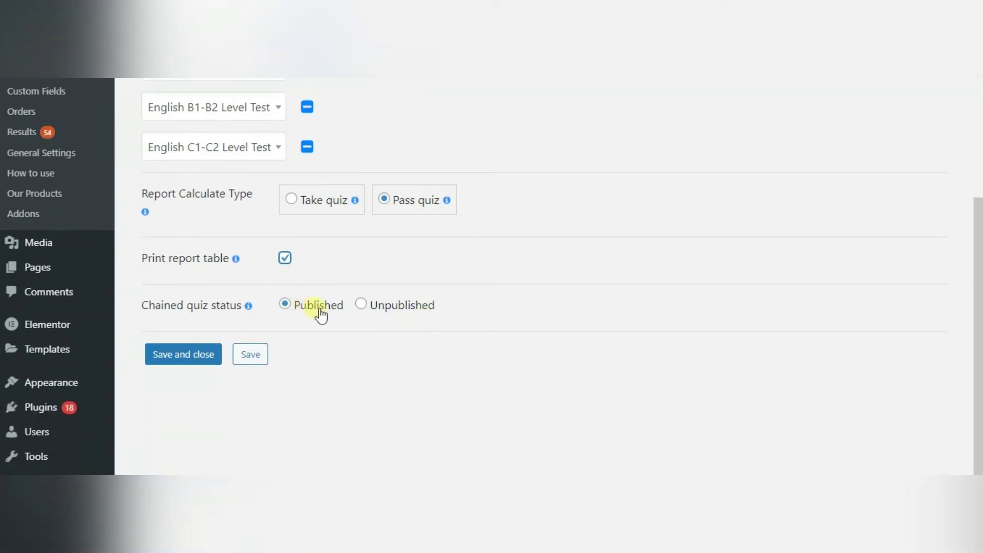
left_click(363, 305)
Save and close the chained quiz, then select its shortcode [ays_quiz_chain id="4"] for copying
scroll(266, 334, "down", 1)
left_click(207, 330)
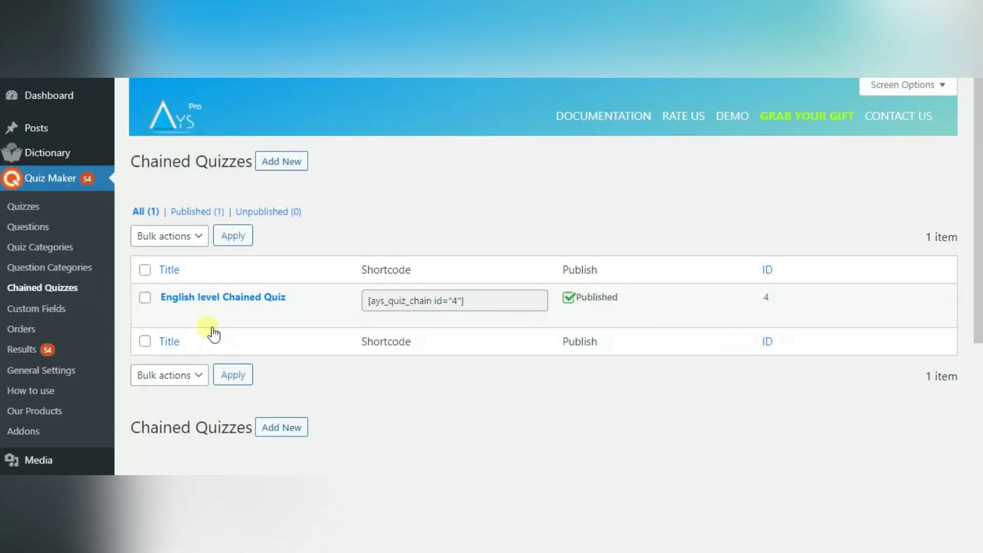
left_click(446, 300)
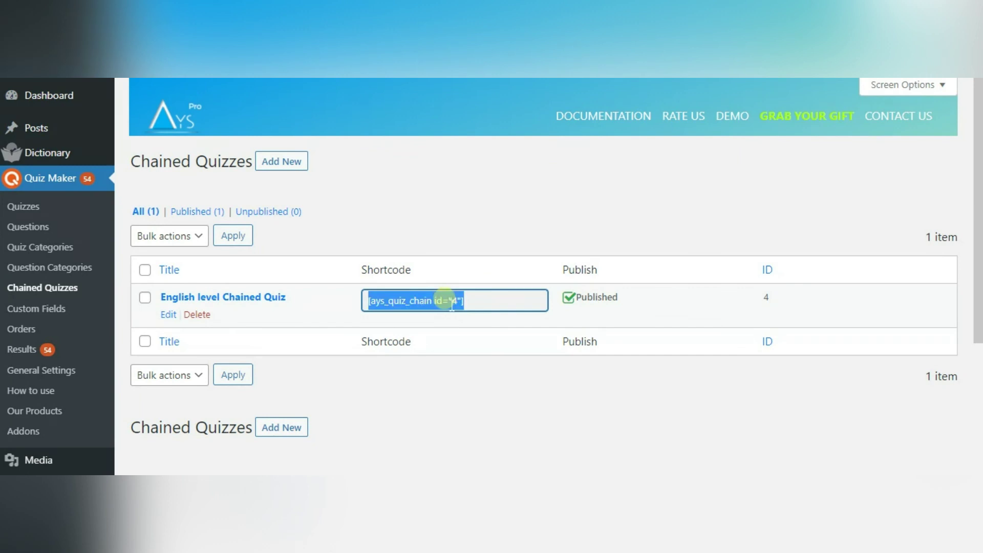